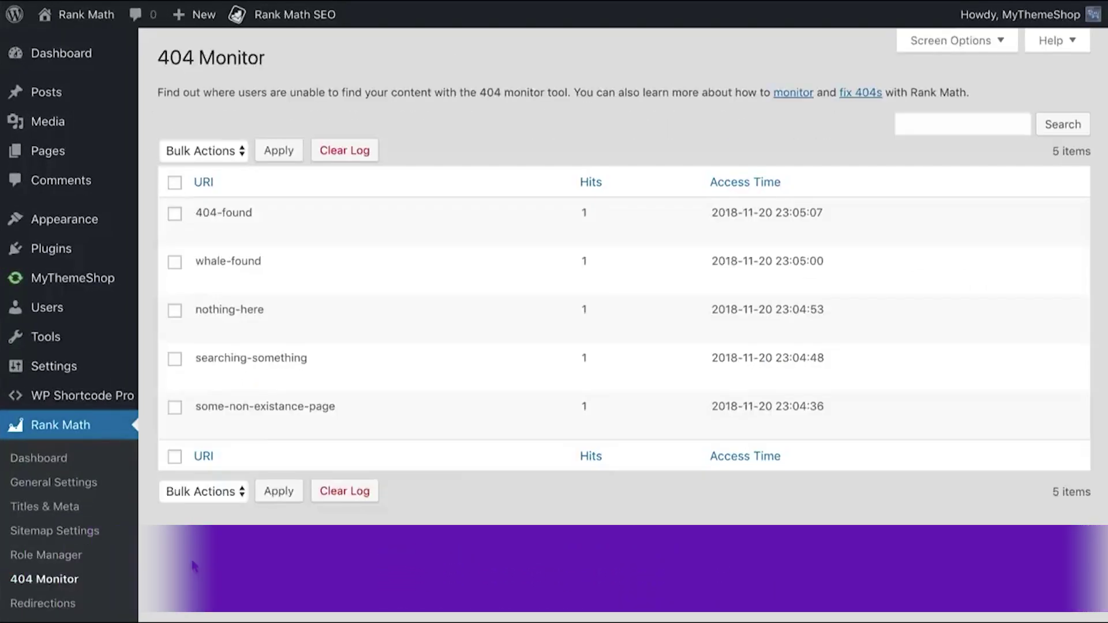
Step: Redirect the logged 404 URL to the suggested wordpress-seo plugin page
mouse_move(218, 279)
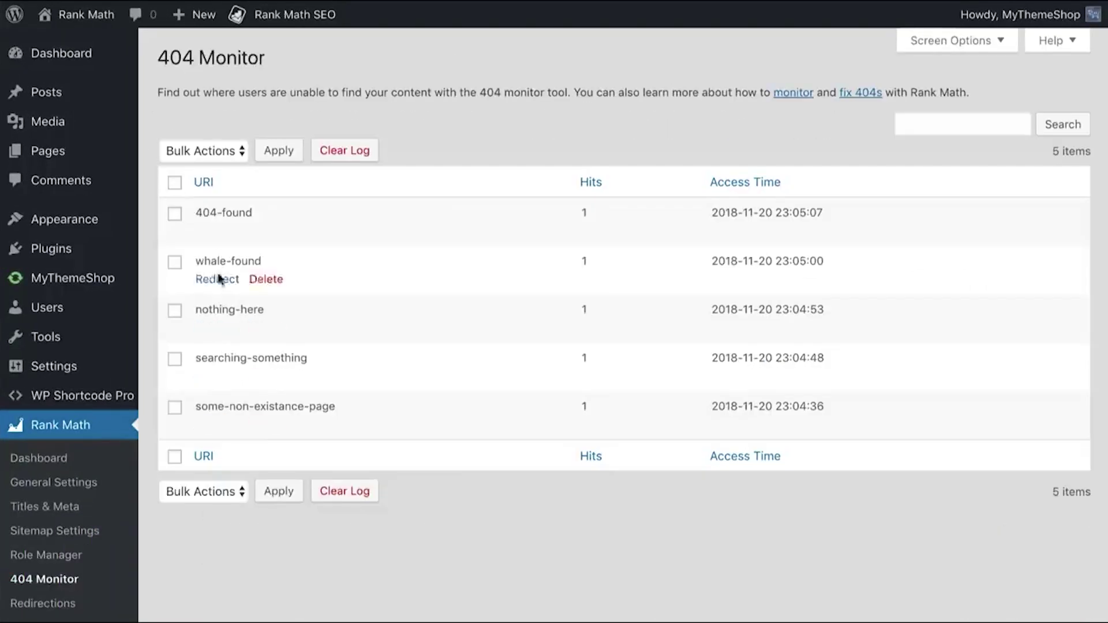
left_click(215, 233)
left_click(388, 279)
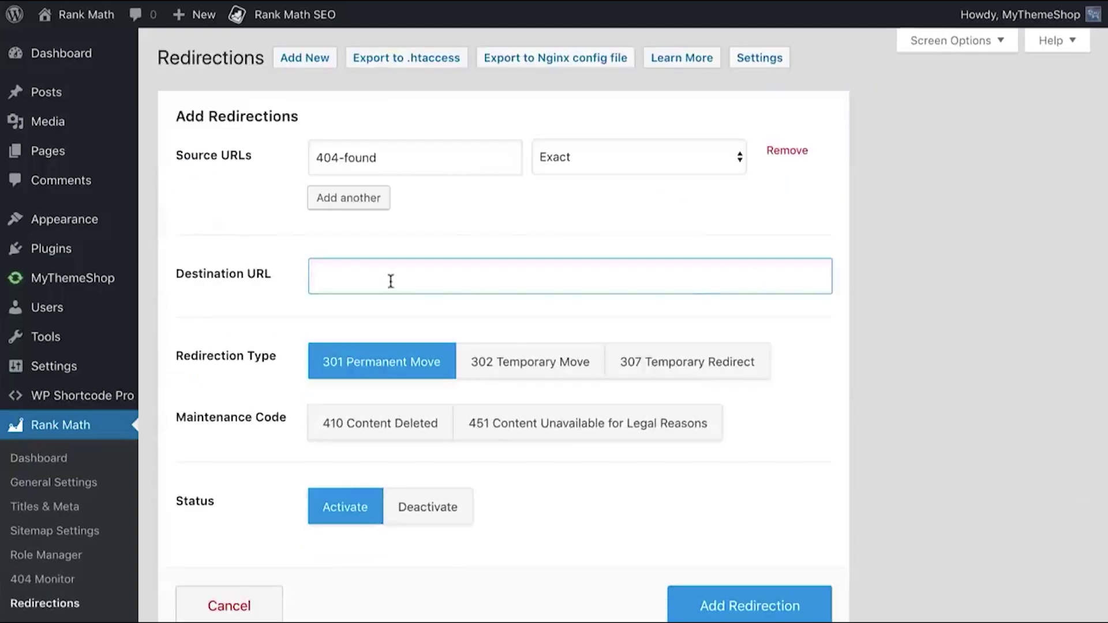
left_click(397, 315)
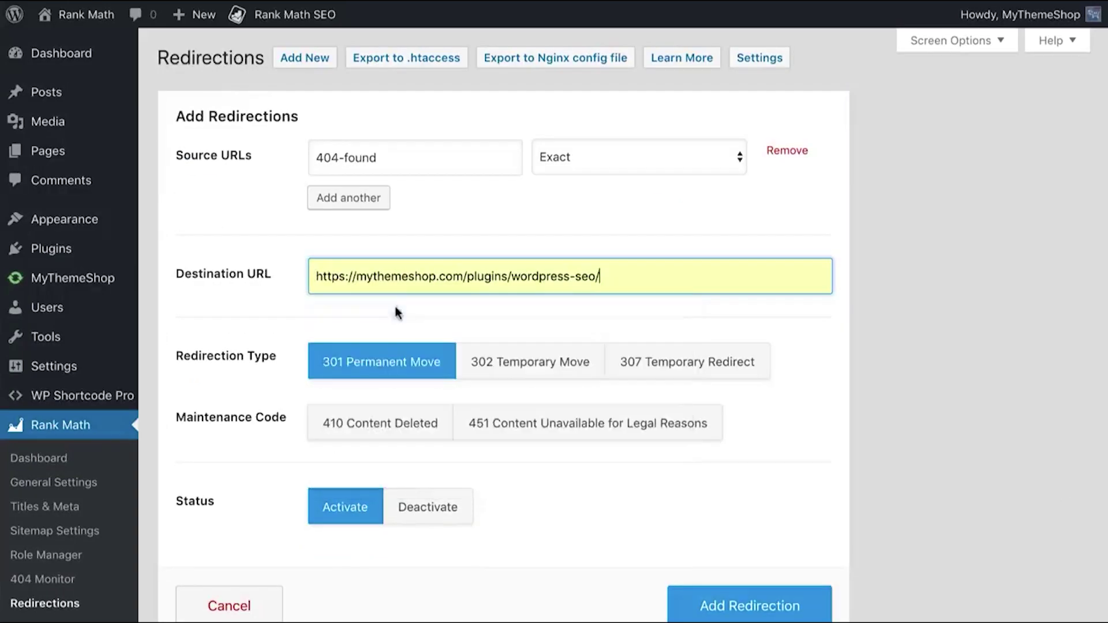
left_click(698, 600)
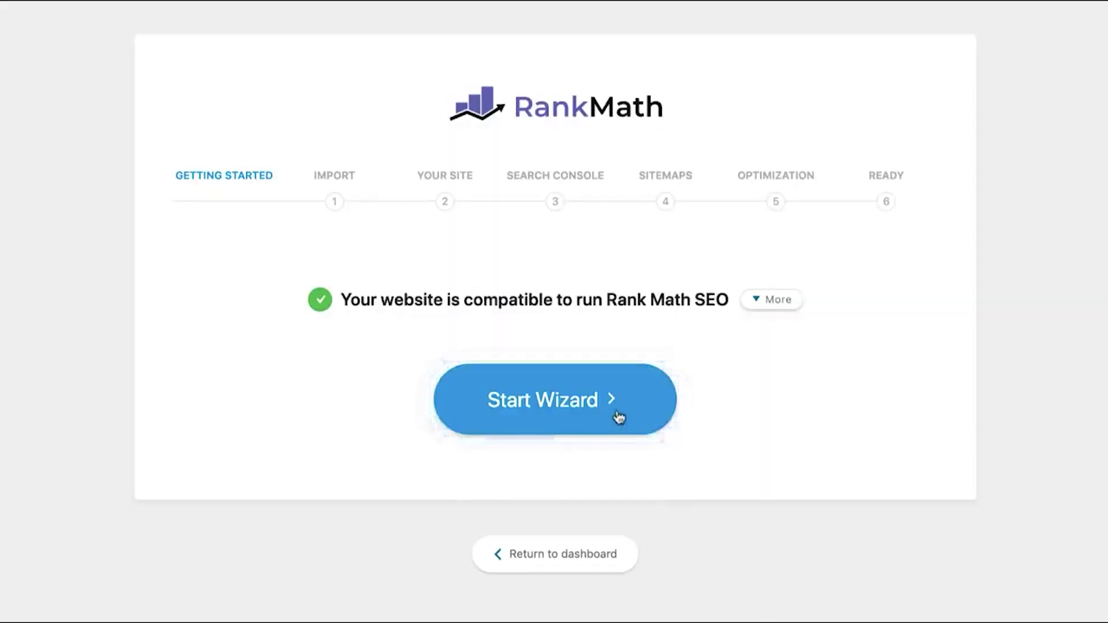
Step: Run the Setup Wizard to import the Yoast SEO and Redirections settings
left_click(618, 416)
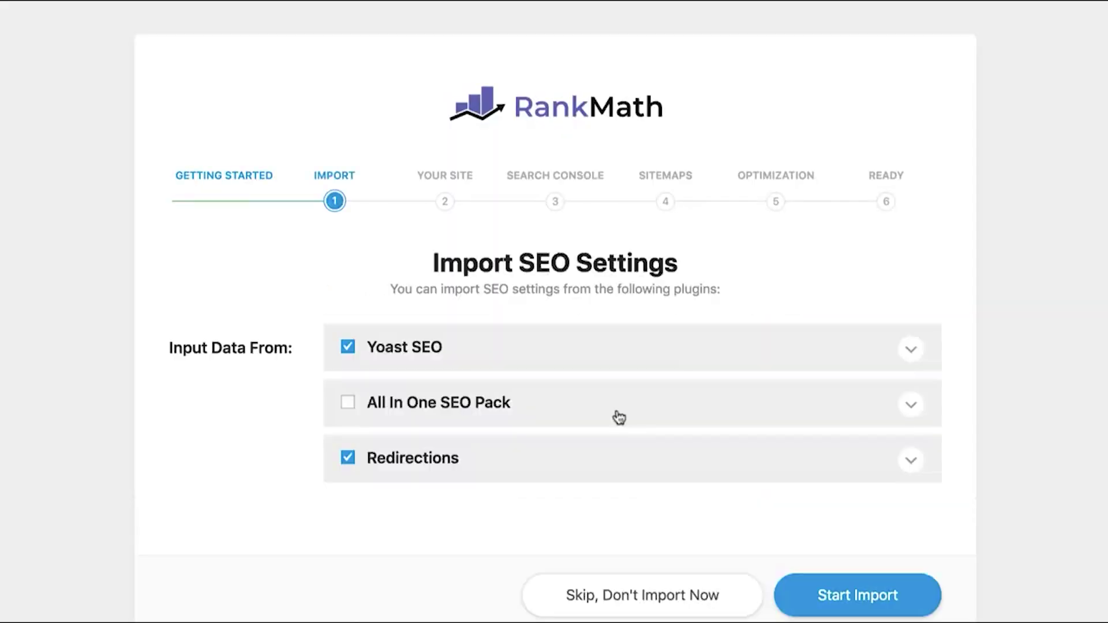
left_click(621, 339)
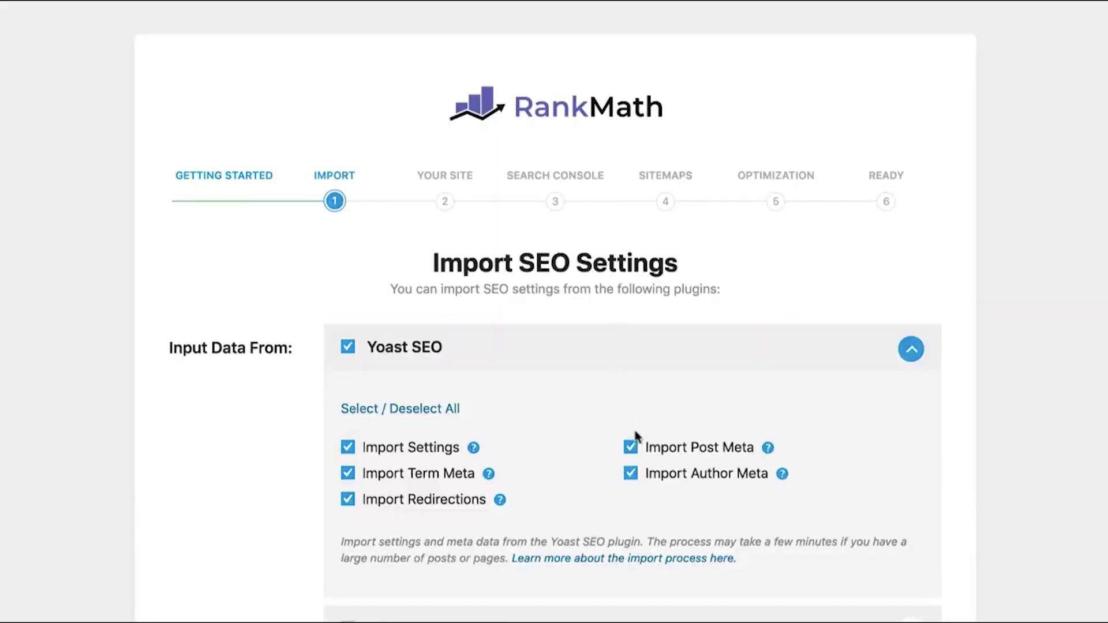
scroll(635, 436, "down", 4)
left_click(848, 614)
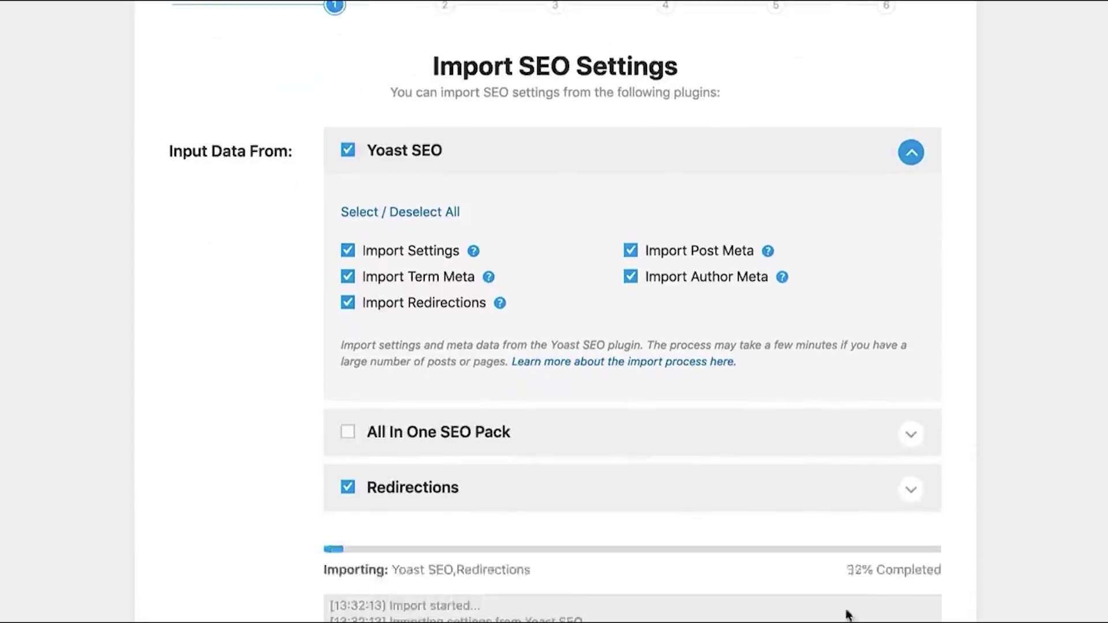
Step: Add focus keywords 'increase website traffic' and 'website' to the post
scroll(847, 614, "down", 3)
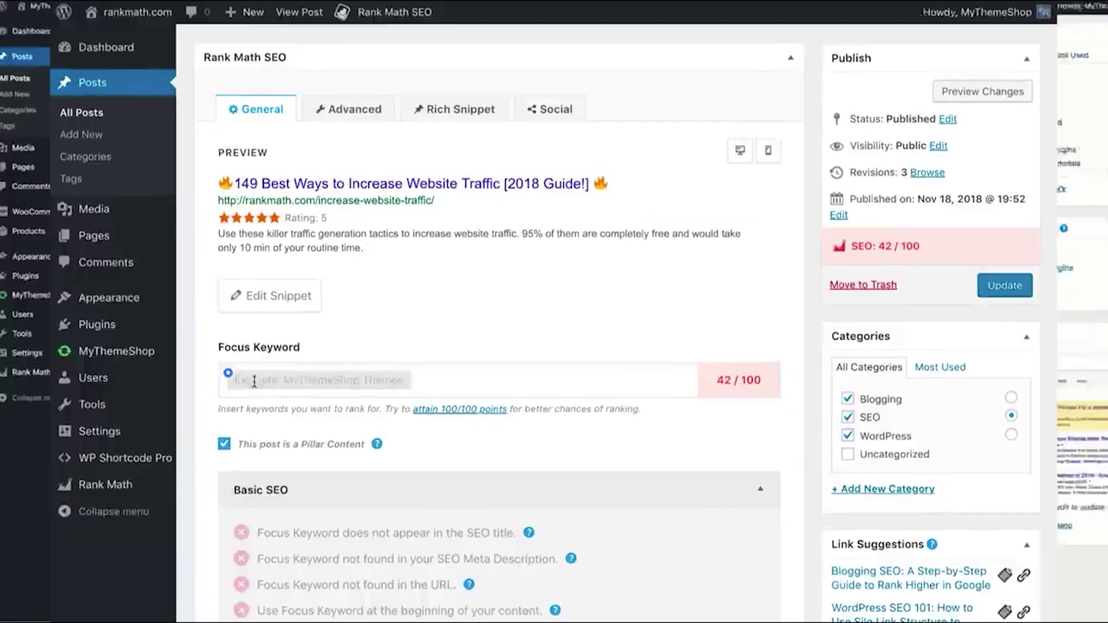
type("increase website ")
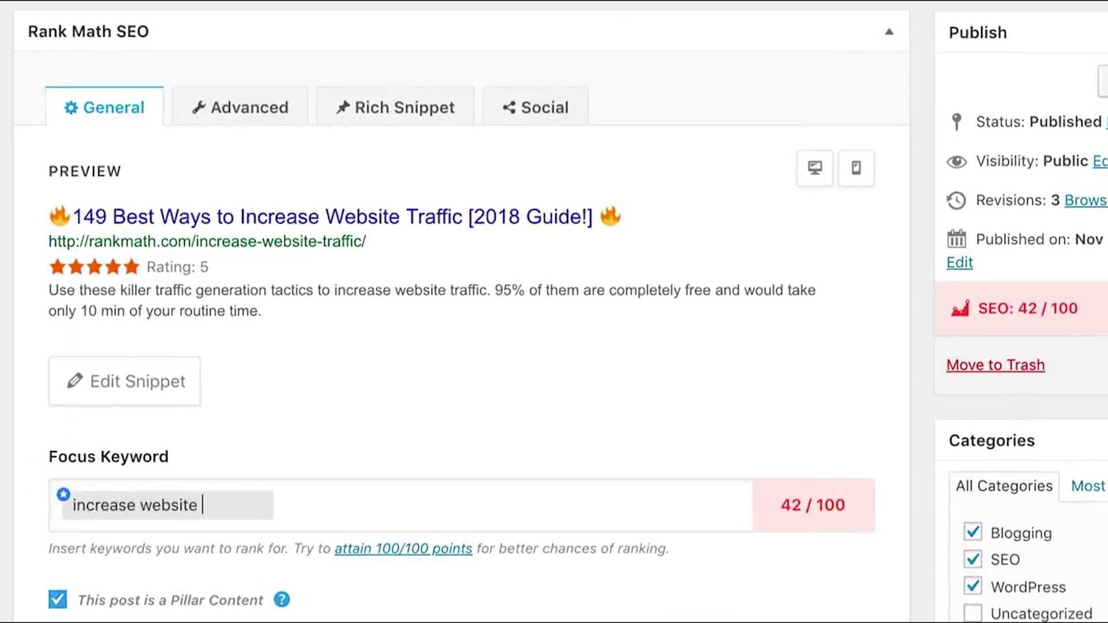
type("traffic")
key("Return")
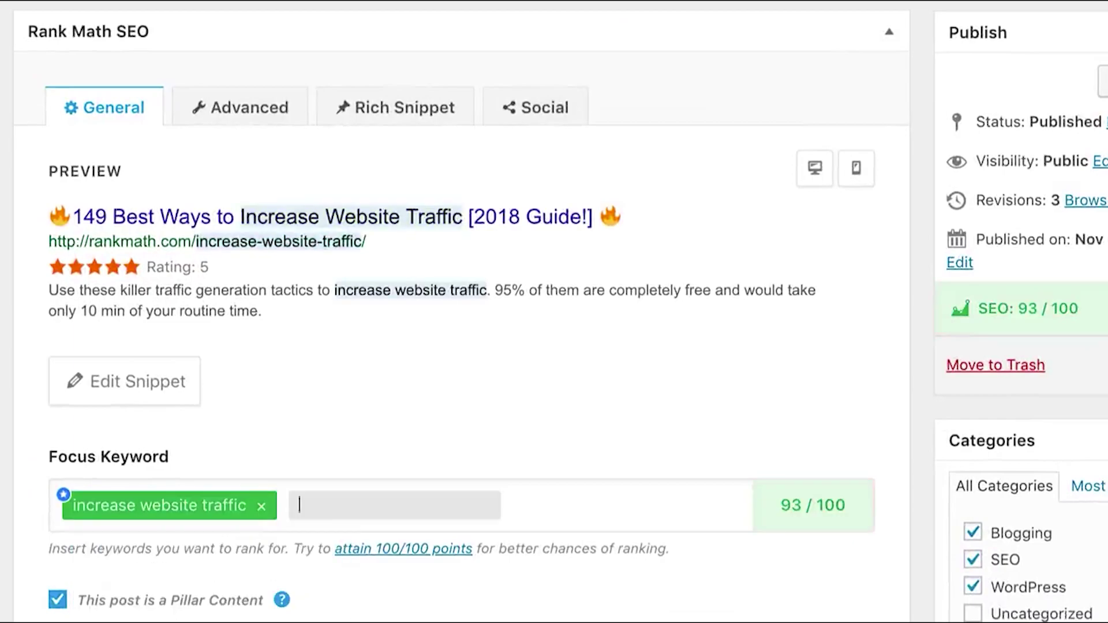
key("Return")
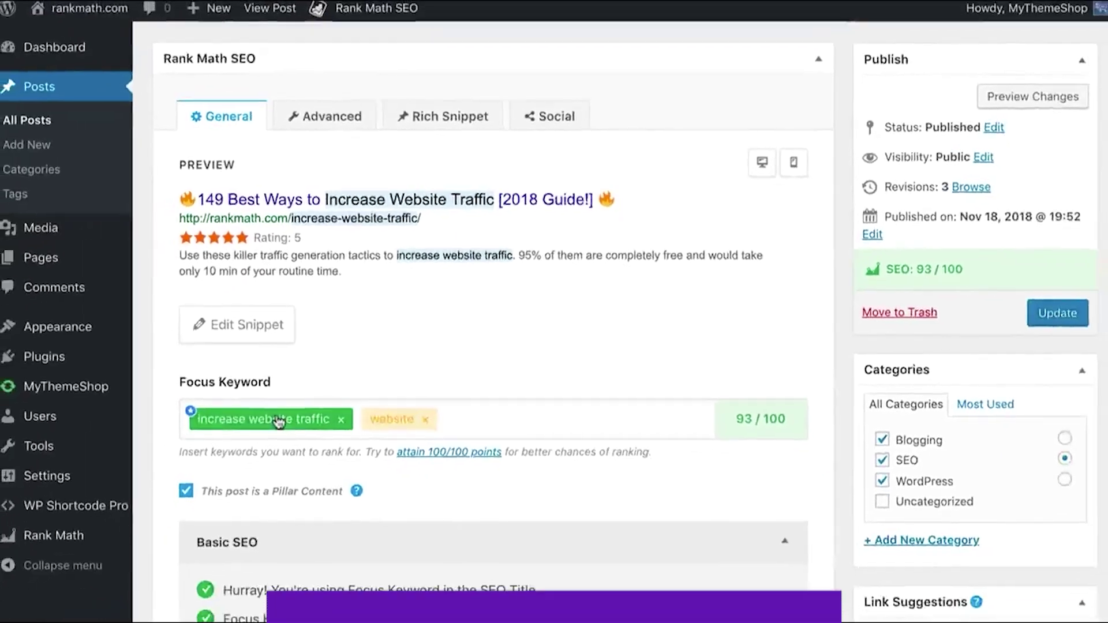
Step: Switch the Rank Math snippet to the desktop search result preview
scroll(155, 505, "down", 10)
scroll(277, 420, "down", 5)
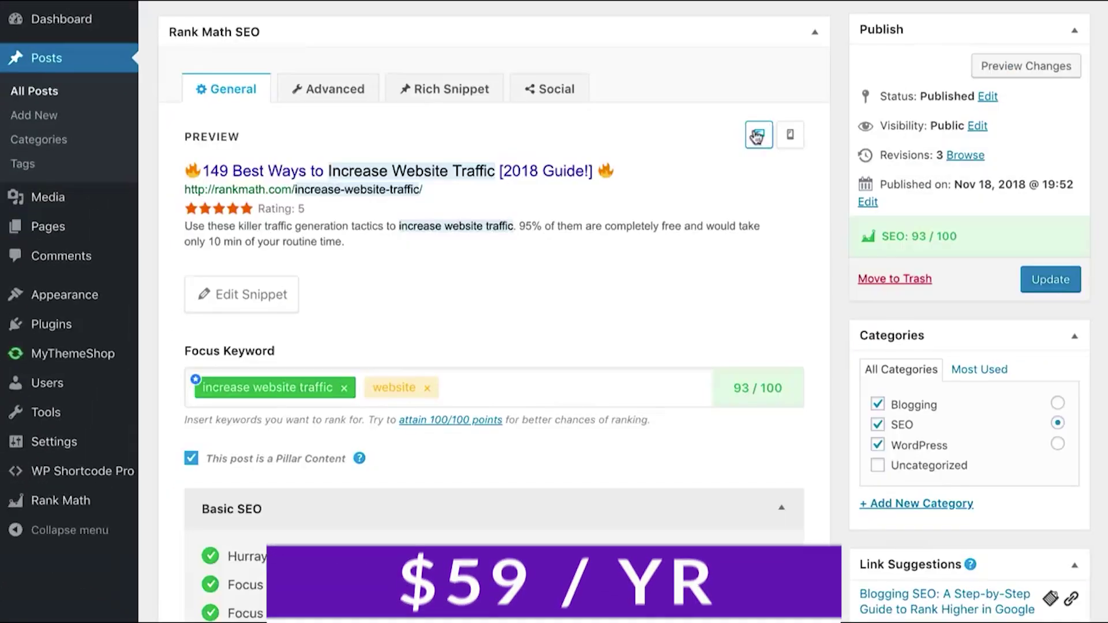
left_click(759, 136)
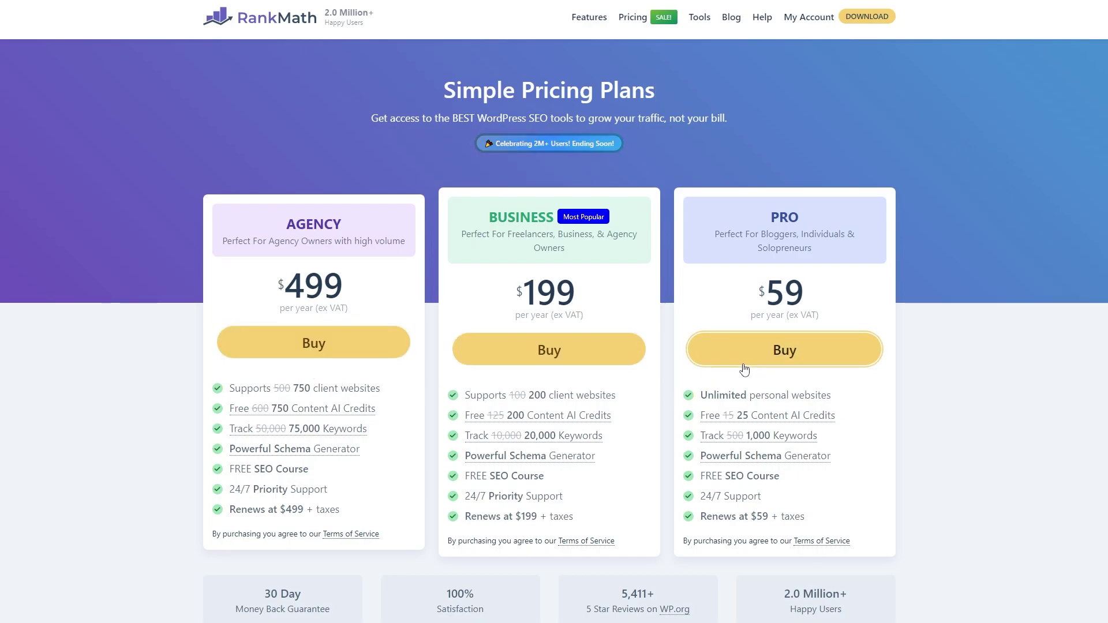
Step: Choose Buy under the $199 Business plan on the Rank Math pricing page
left_click(568, 357)
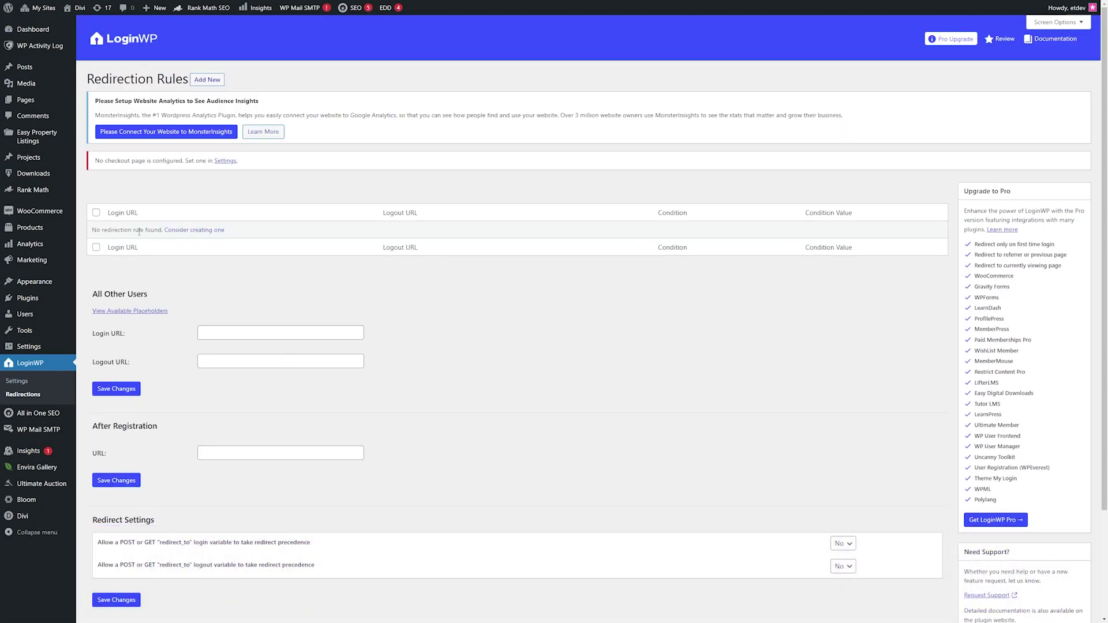
Step: Create a LoginWP rule for the Customer user role, then focus its login and logout URL fields
left_click(186, 230)
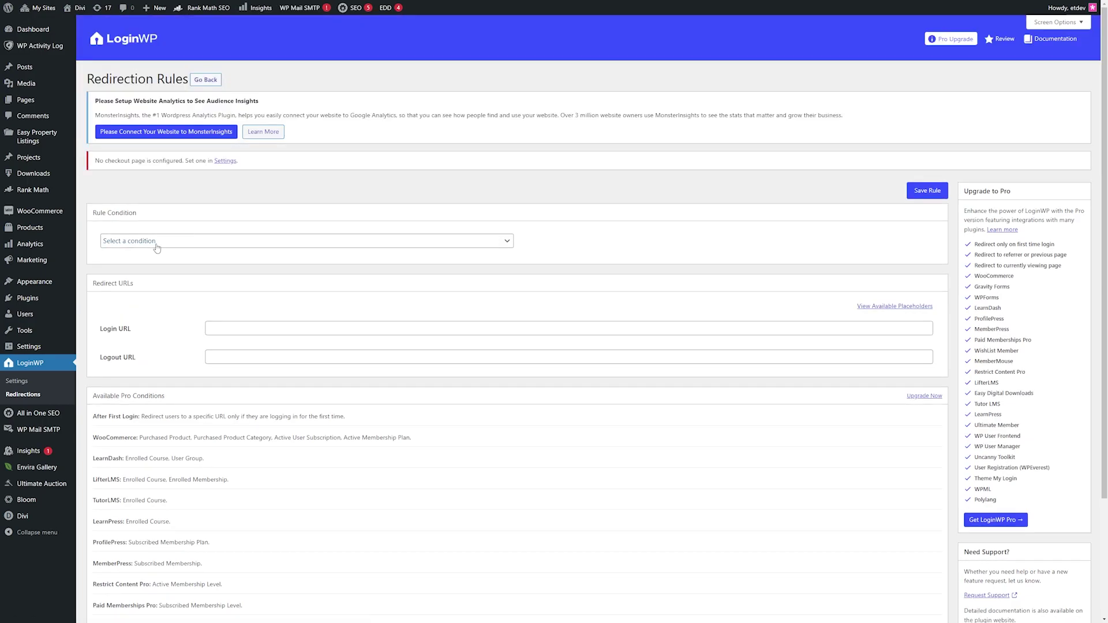
left_click(156, 244)
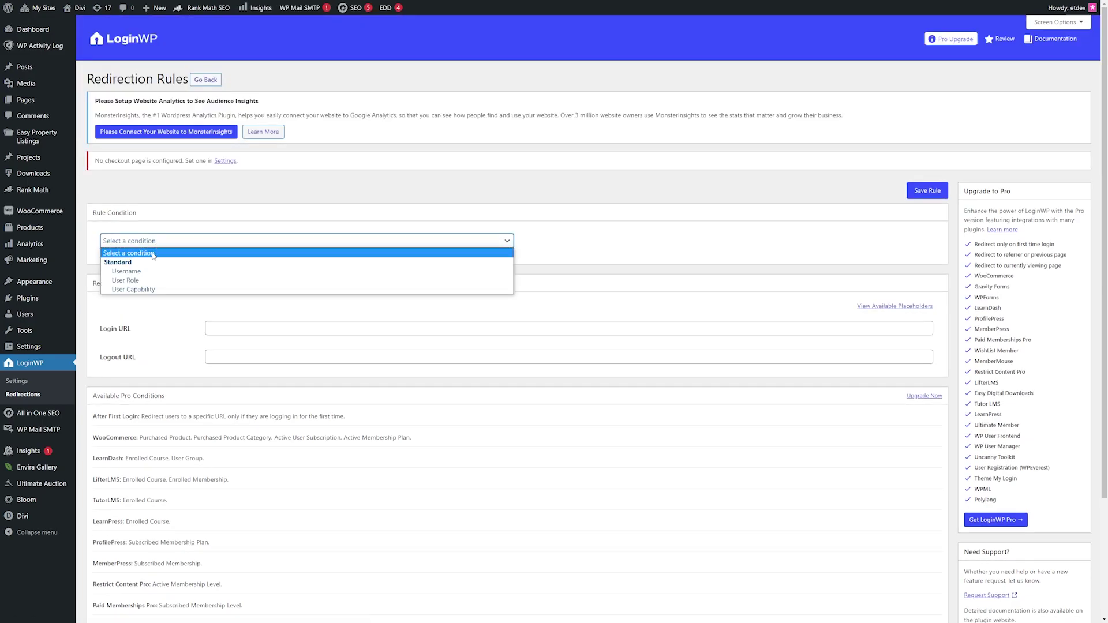
left_click(140, 281)
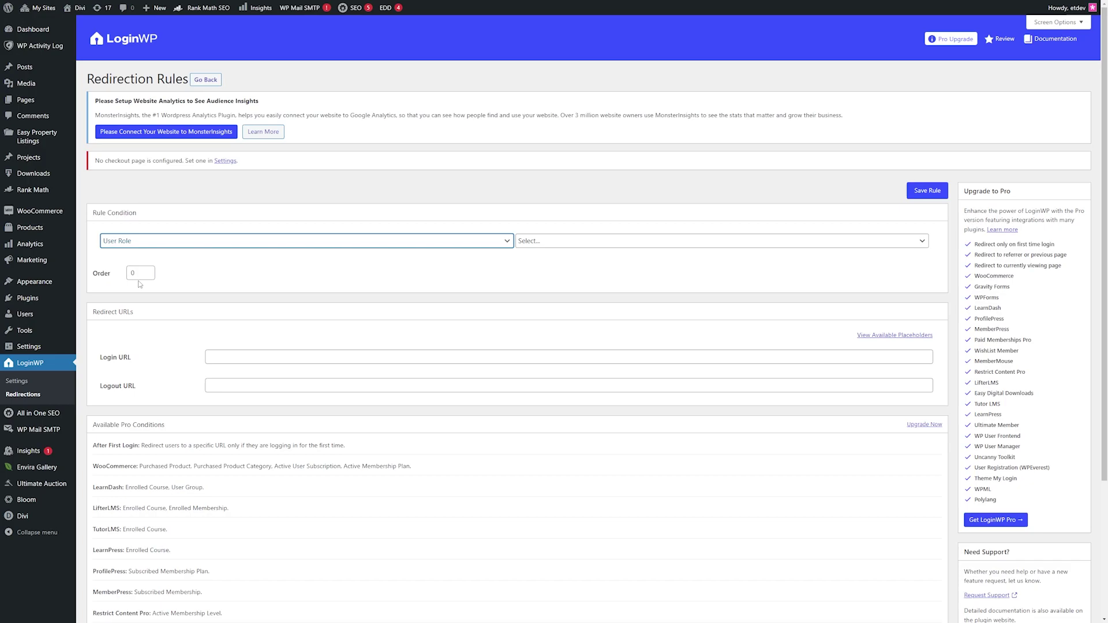
left_click(528, 242)
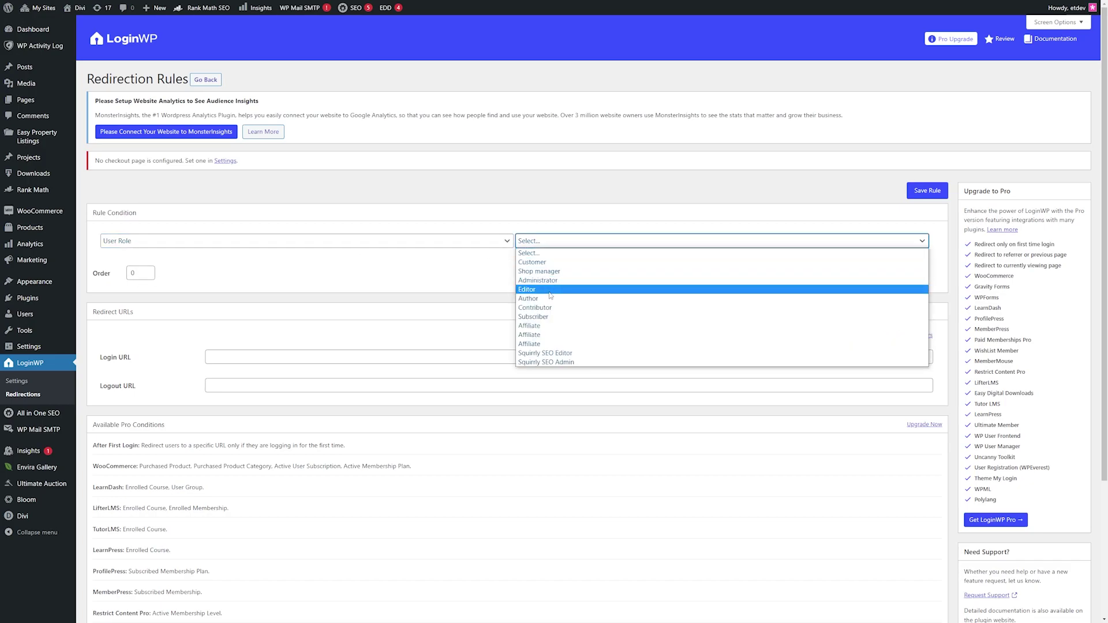
left_click(551, 263)
left_click(264, 356)
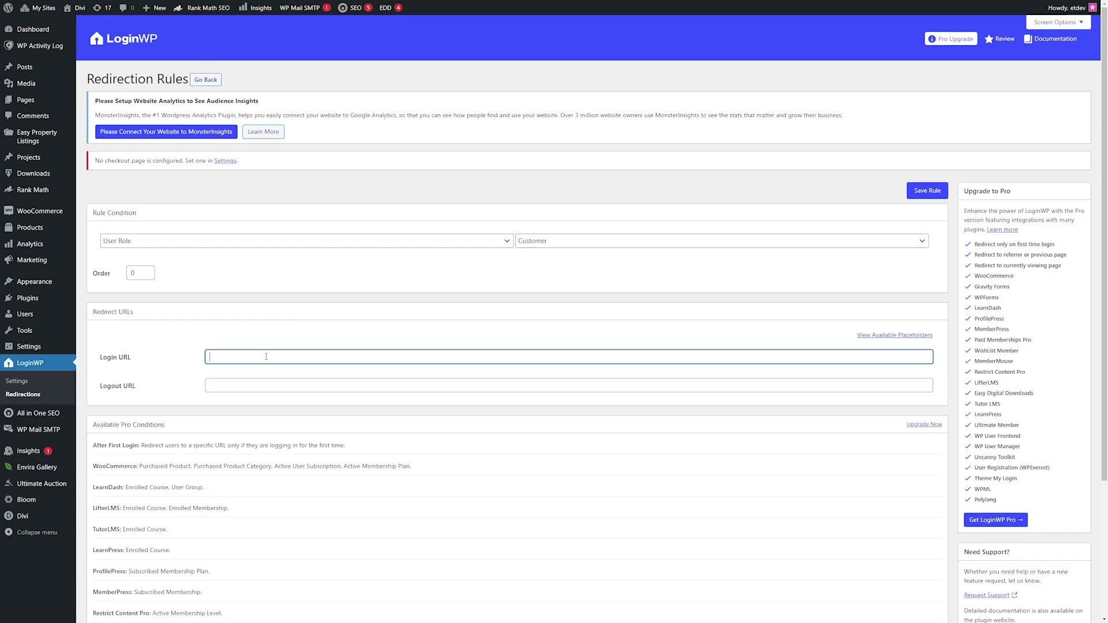
scroll(259, 346, "down", 3)
left_click(224, 255)
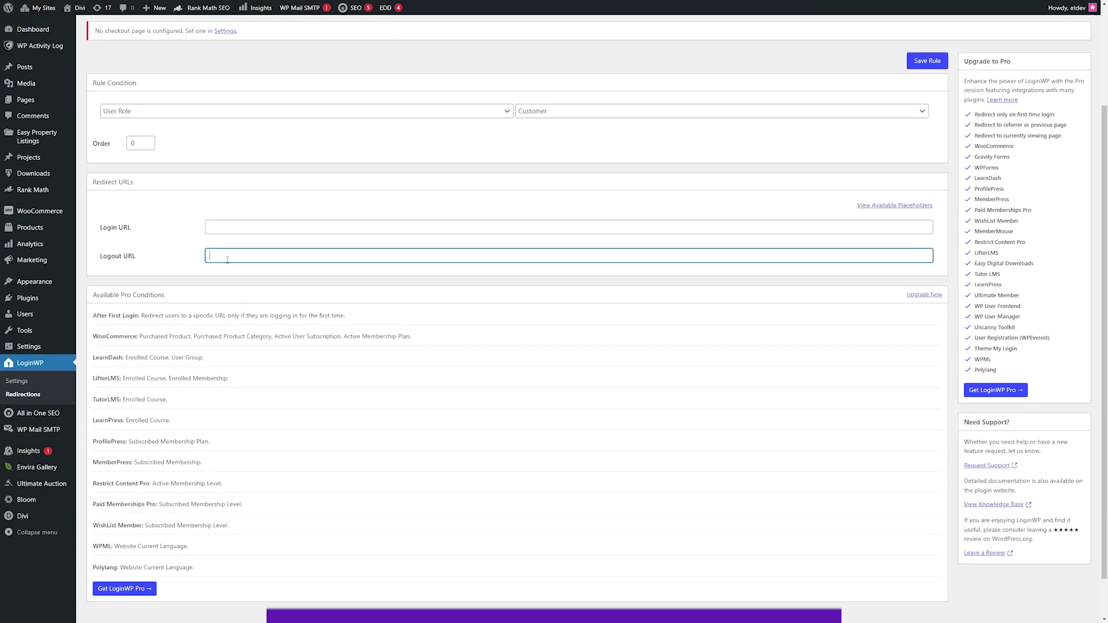
scroll(108, 240, "down", 1)
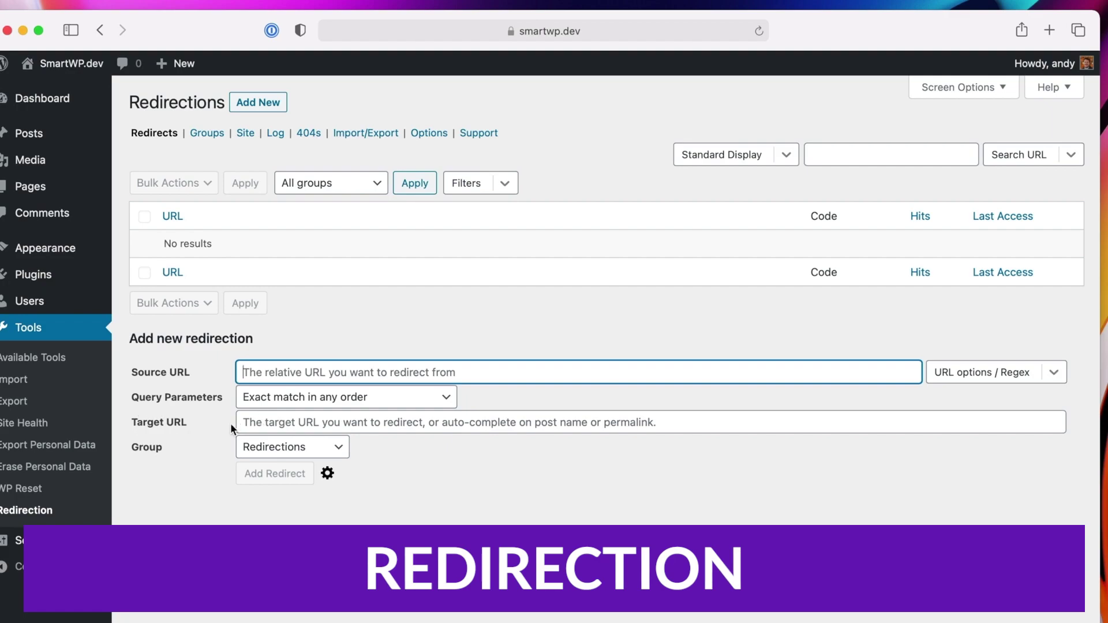
Step: Complete the /yoga-pricing source URL and make matching ignore trailing slashes and case
type("/yoga-pricing")
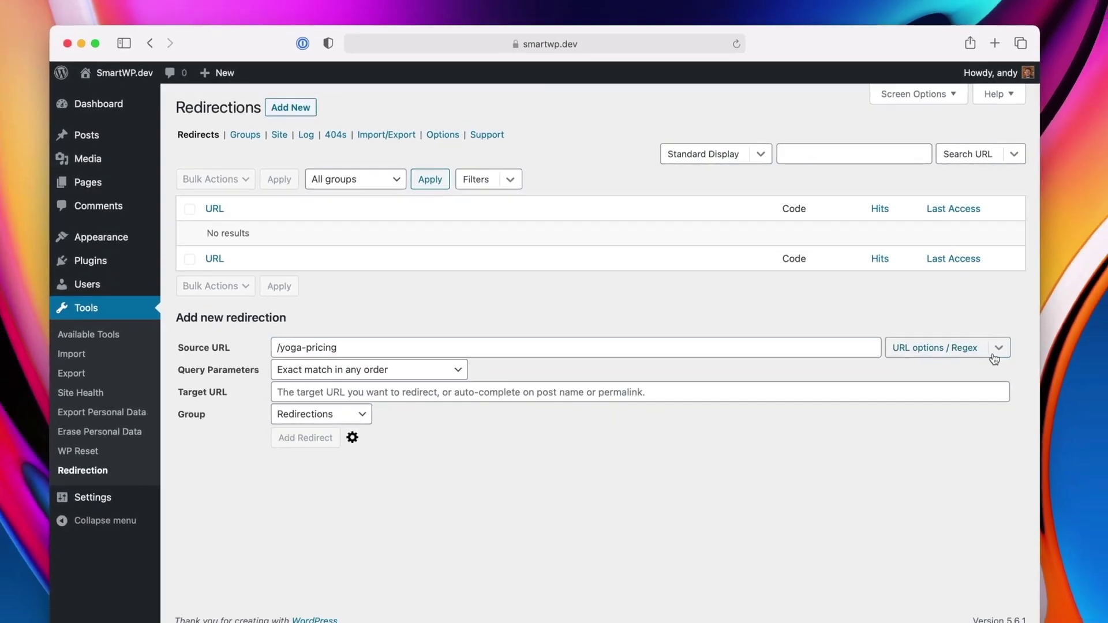
left_click(975, 375)
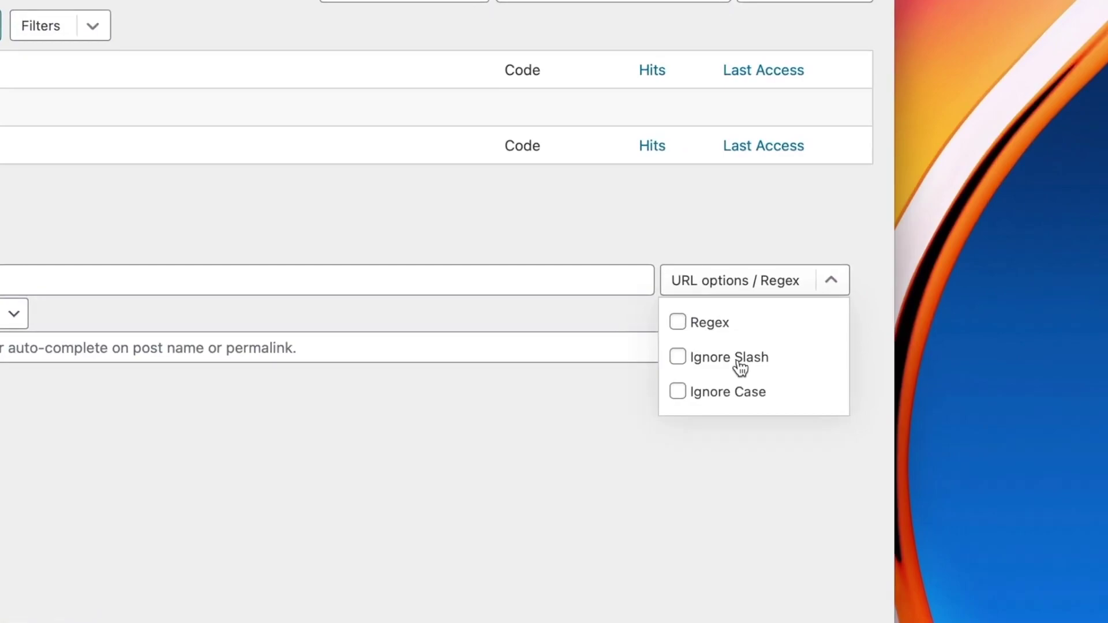
left_click(739, 361)
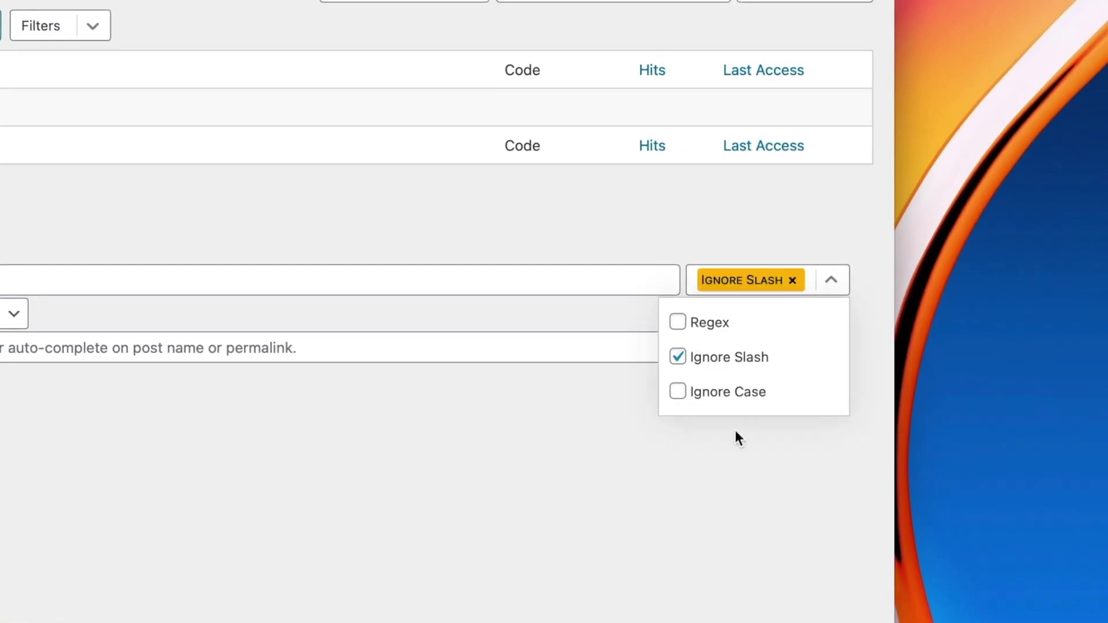
left_click(722, 396)
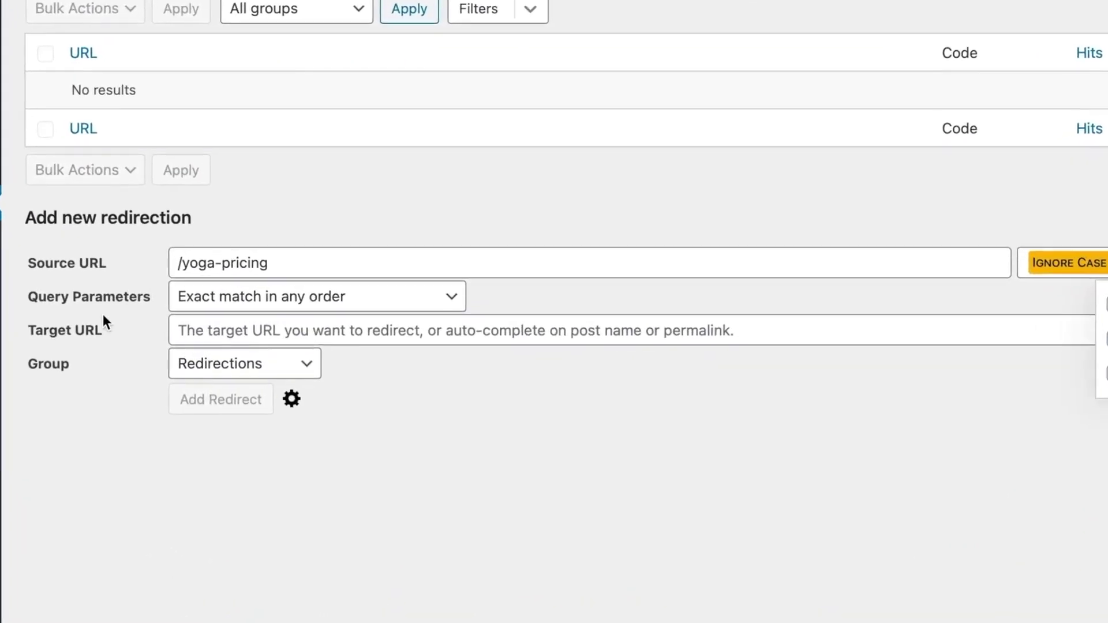
Step: Target /pricing, save the 301 redirect, and view the 404 errors log
left_click(260, 327)
type("/pricing")
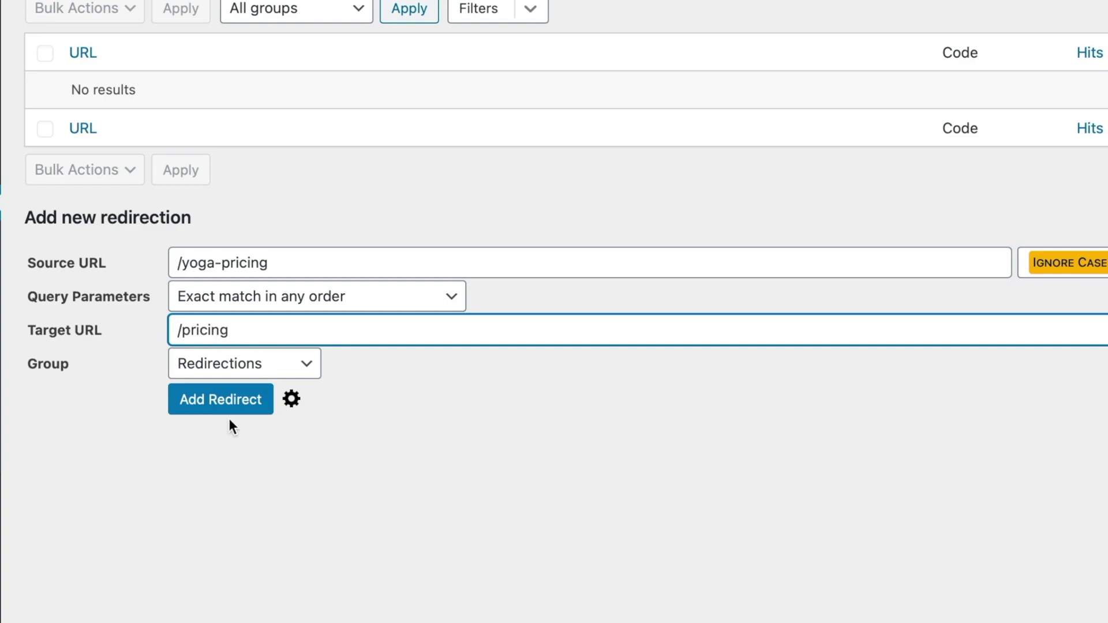
left_click(229, 413)
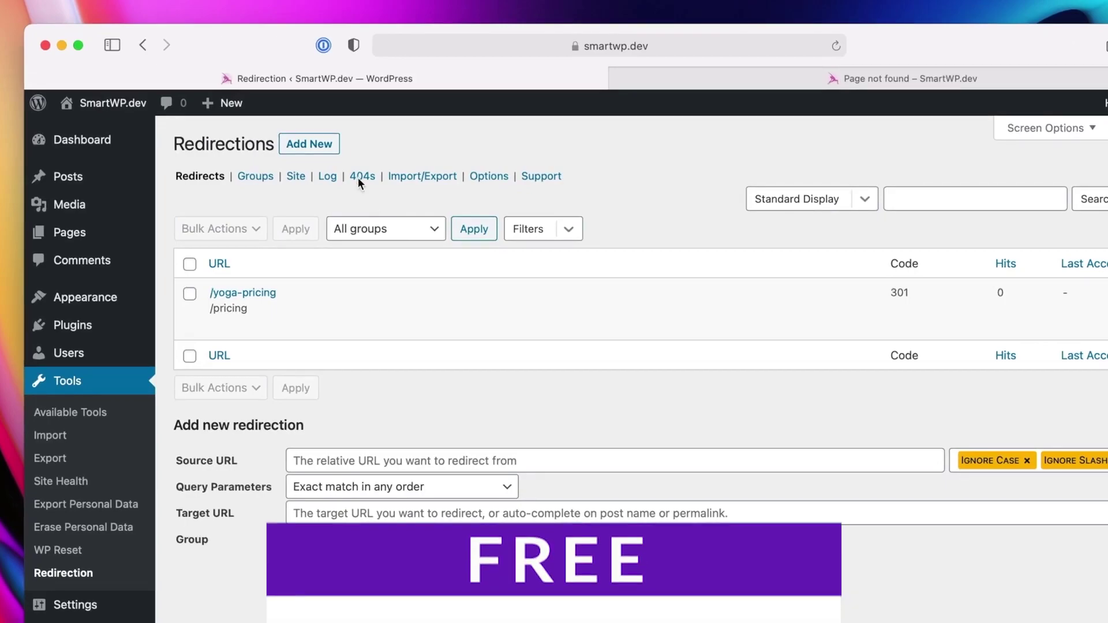
left_click(360, 176)
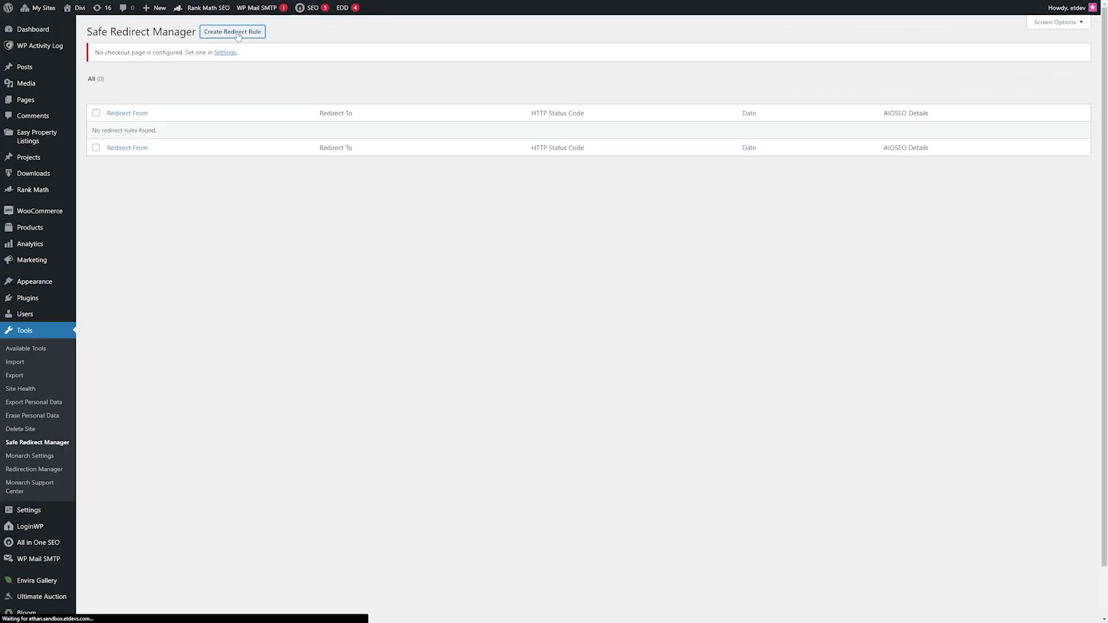
Step: Open the Safe Redirect Manager redirect editor and scroll through it
left_click(234, 33)
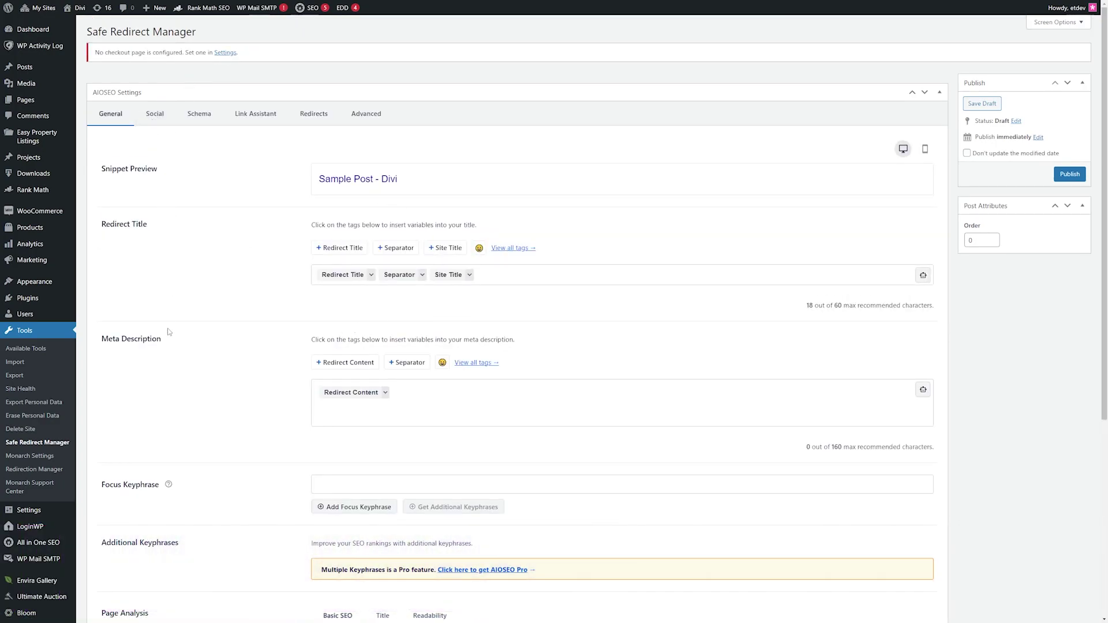
scroll(167, 333, "down", 1)
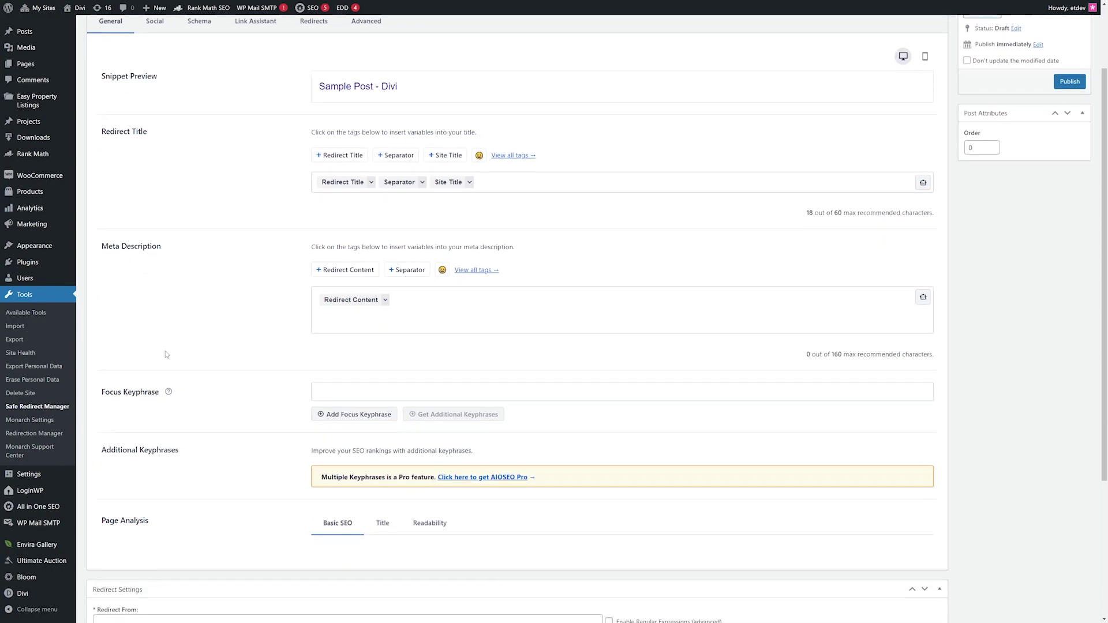
scroll(165, 353, "down", 1)
scroll(165, 354, "up", 2)
scroll(166, 354, "down", 4)
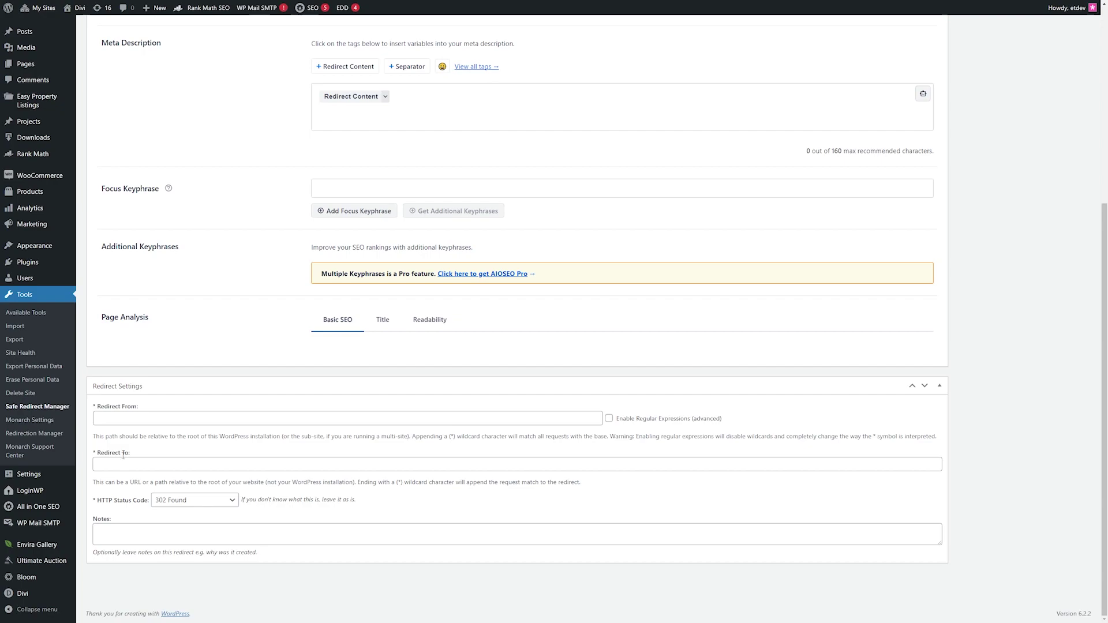
scroll(125, 451, "up", 5)
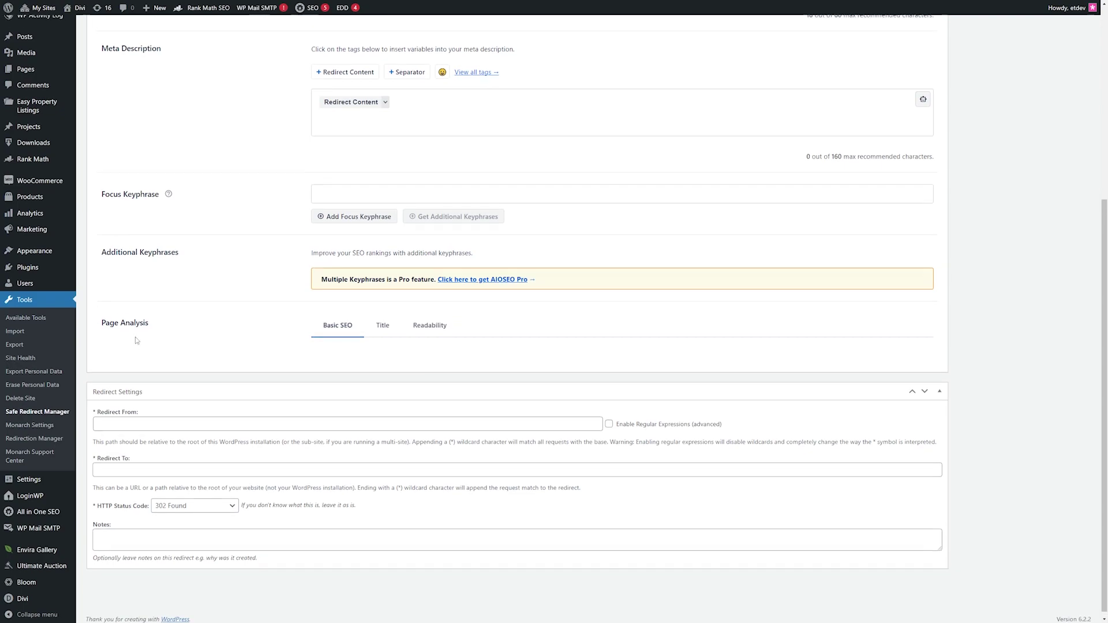
Step: Browse the AIOSEO Social, Schema, Redirects and Advanced settings tabs
left_click(155, 115)
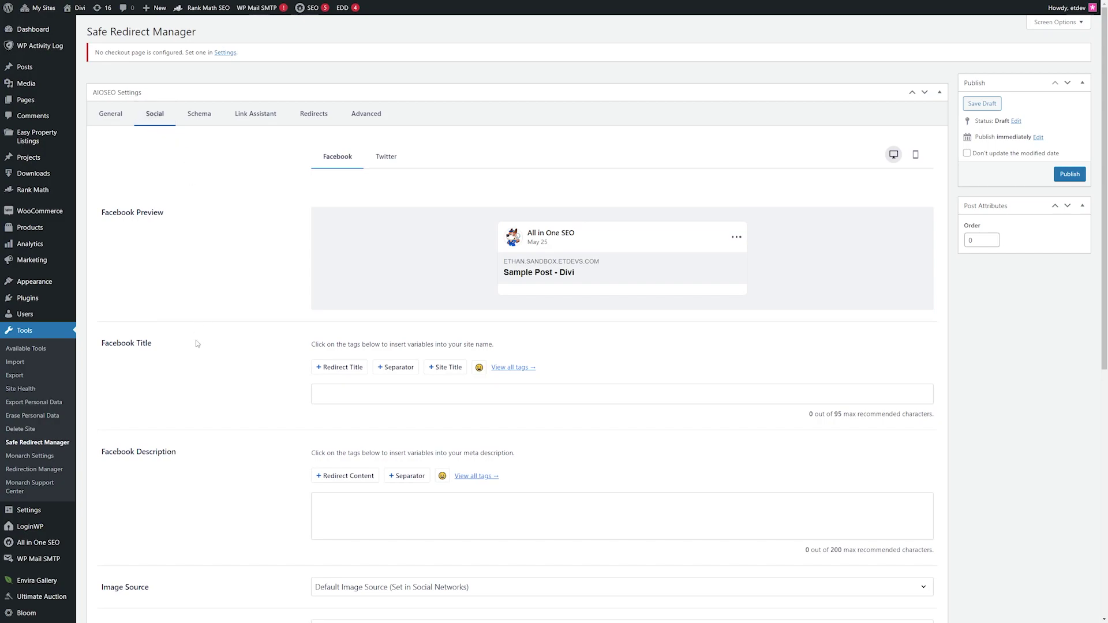
scroll(194, 355, "down", 3)
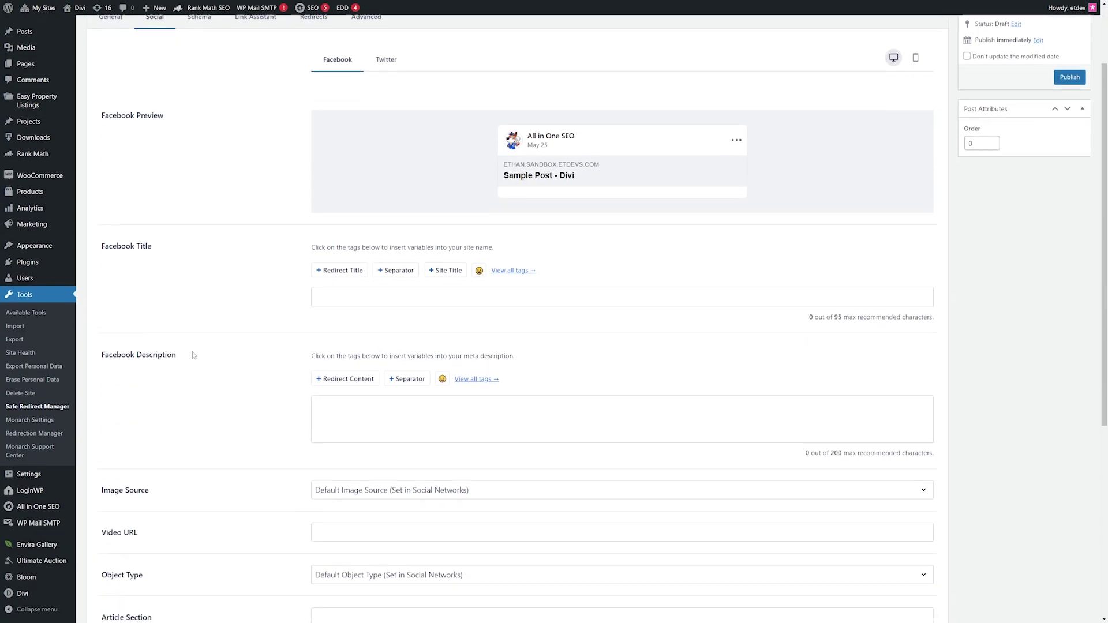
scroll(237, 354, "down", 3)
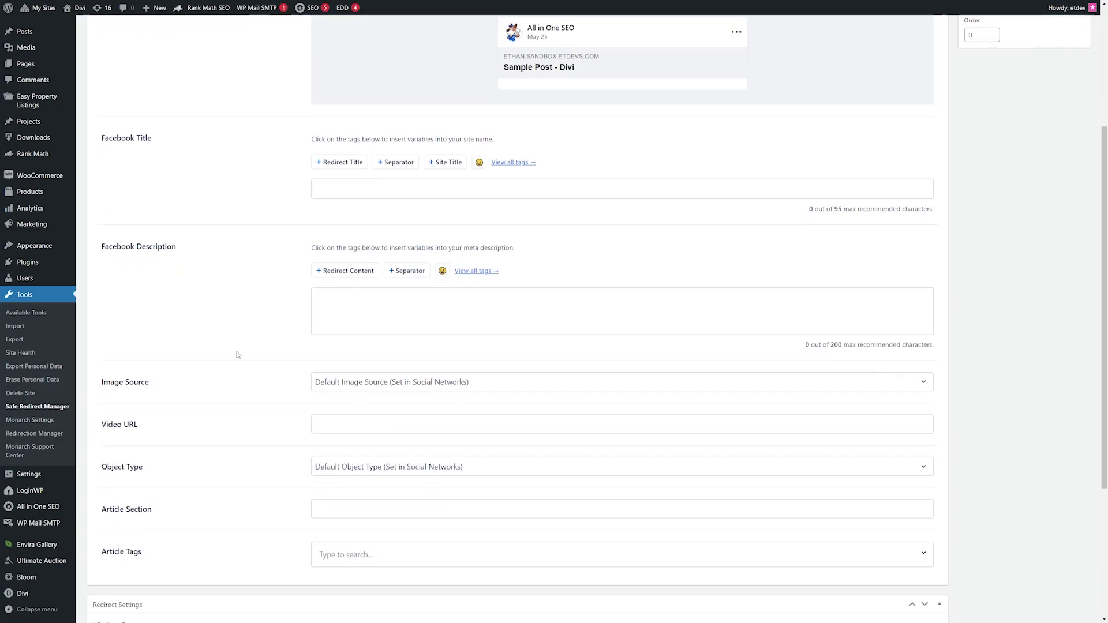
scroll(226, 369, "up", 6)
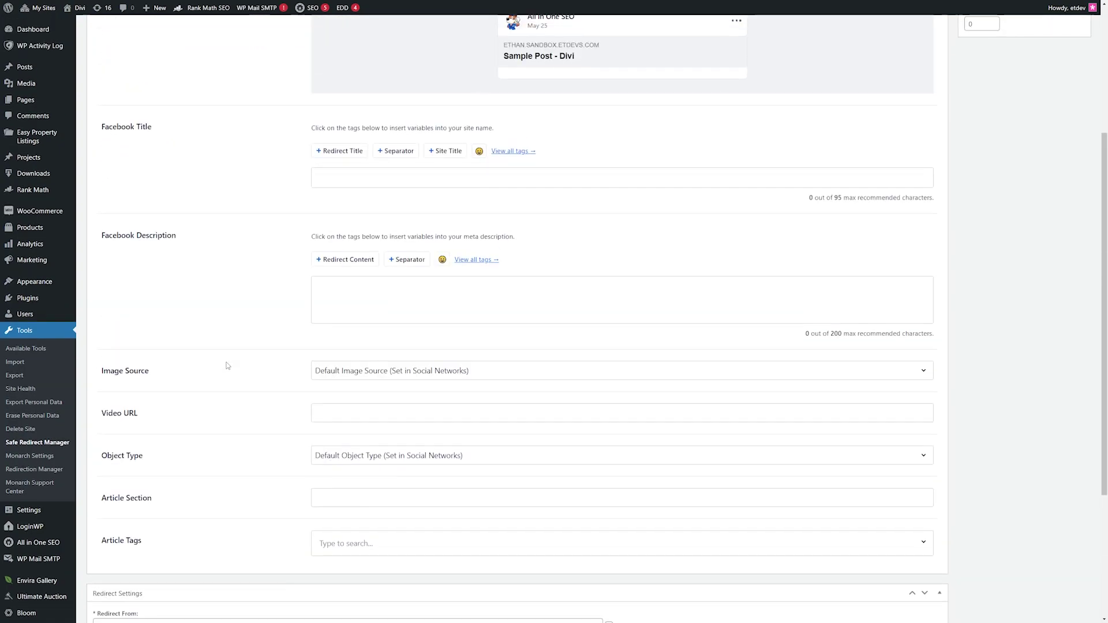
left_click(211, 121)
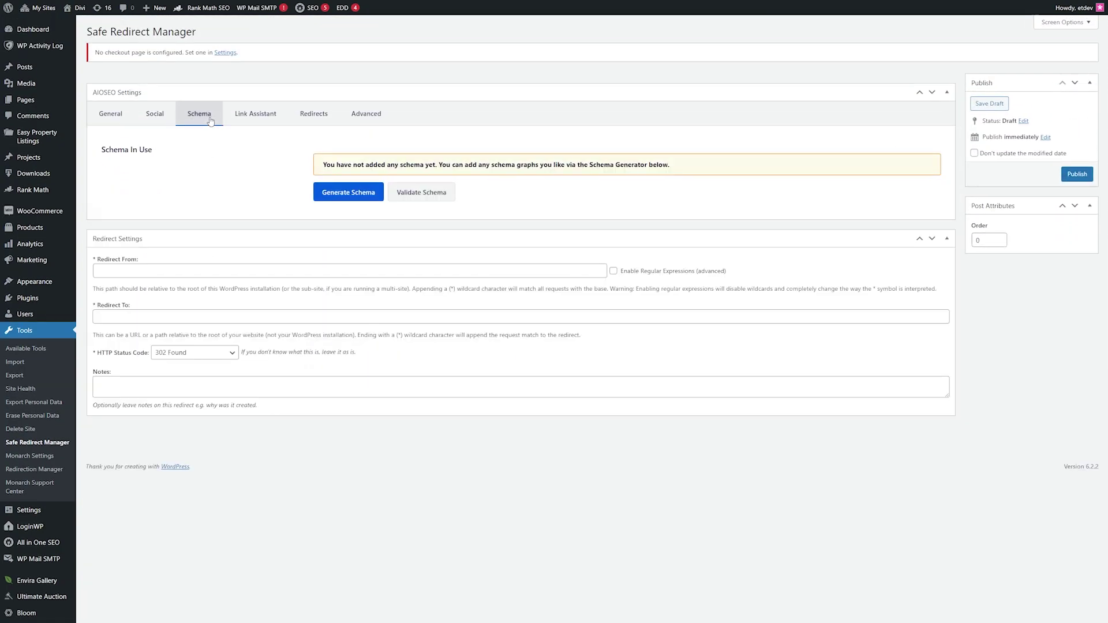
left_click(312, 113)
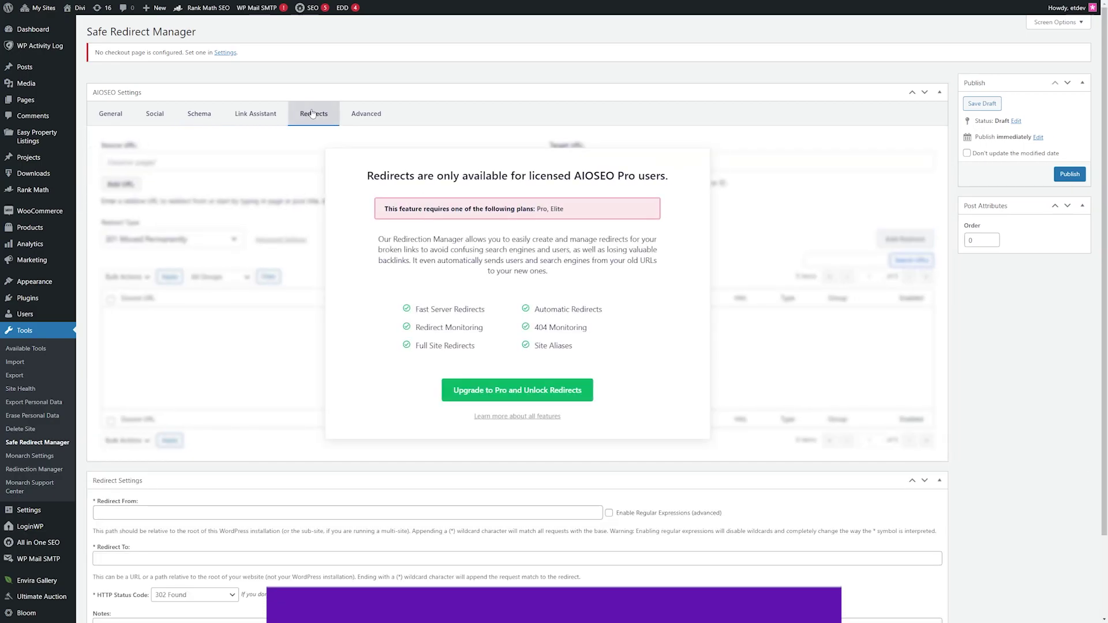
left_click(358, 113)
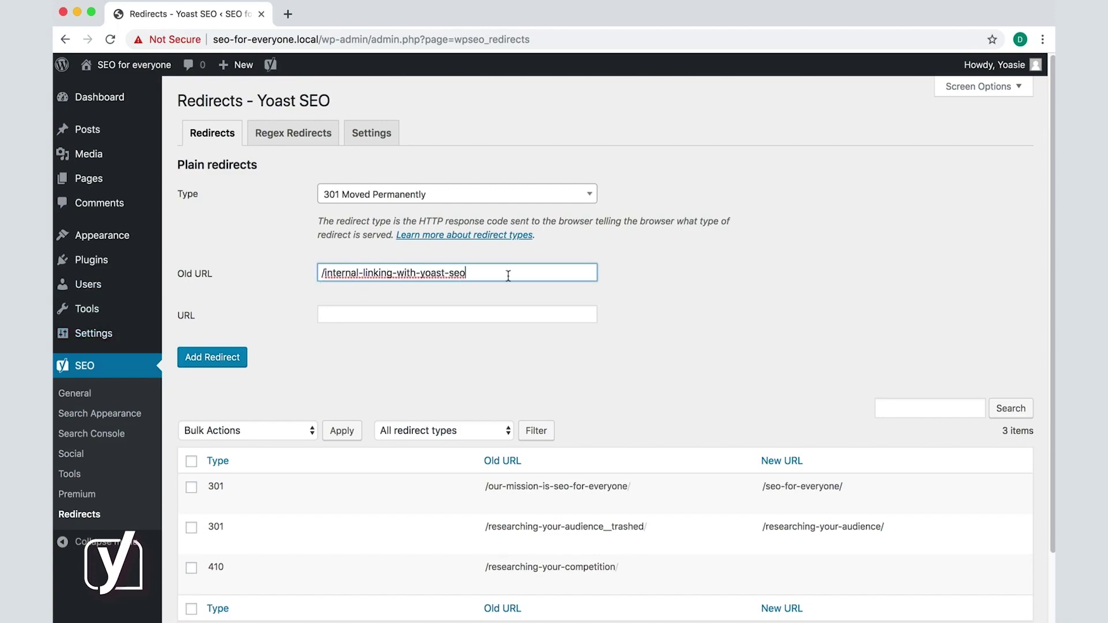
Step: Redirect /internal-linking-with-yoast-seo/ to /yoast-seo-plugin/ with a 301 and confirm it
type("/")
left_click(408, 315)
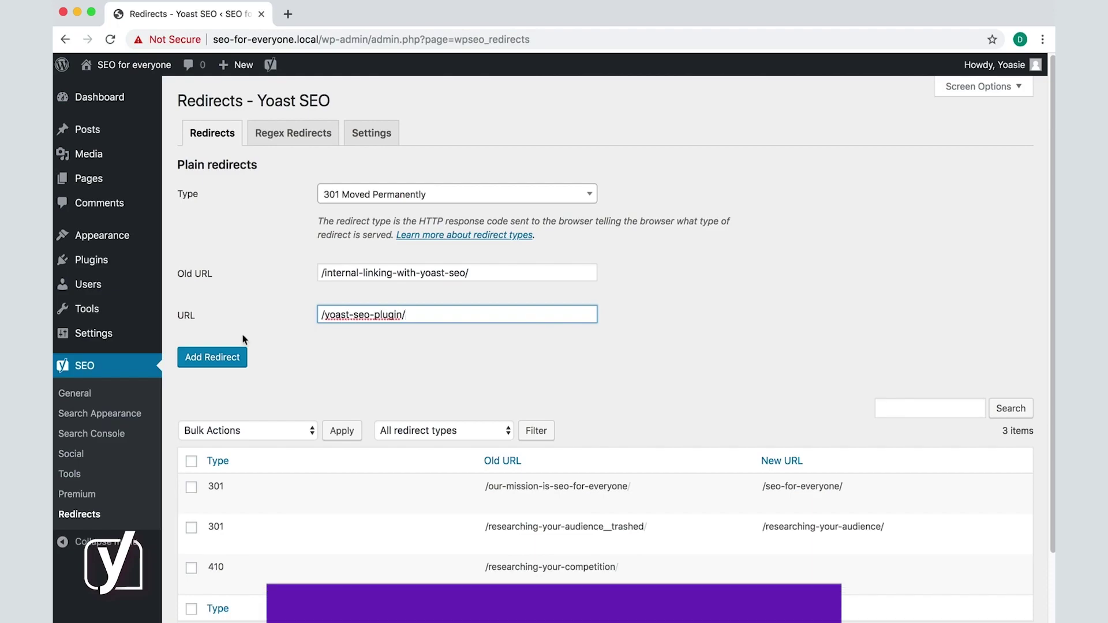
left_click(239, 356)
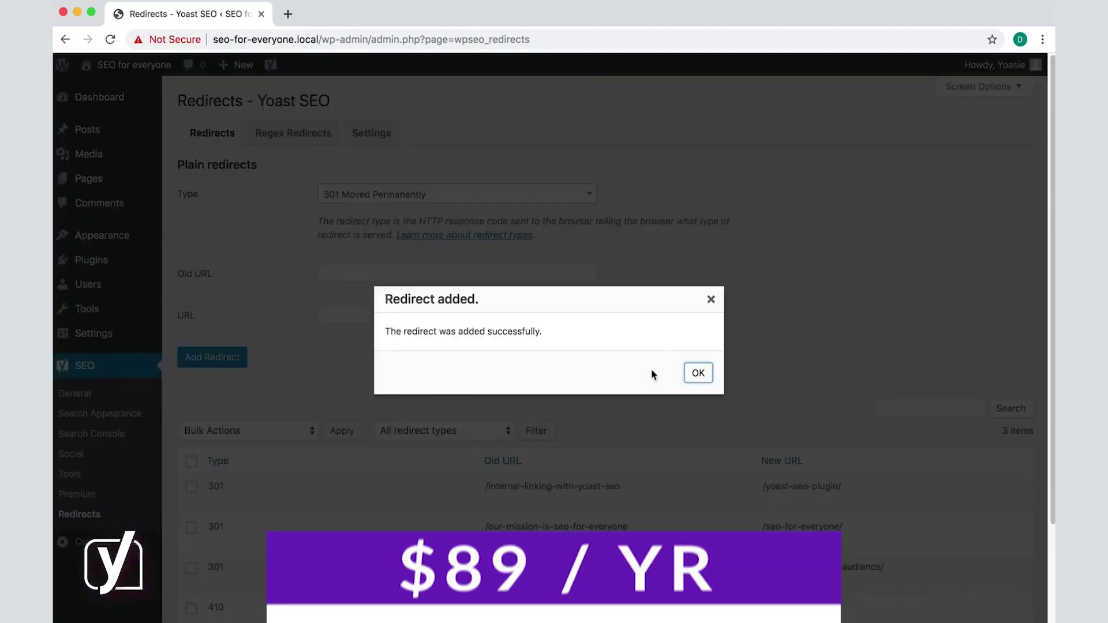
left_click(696, 372)
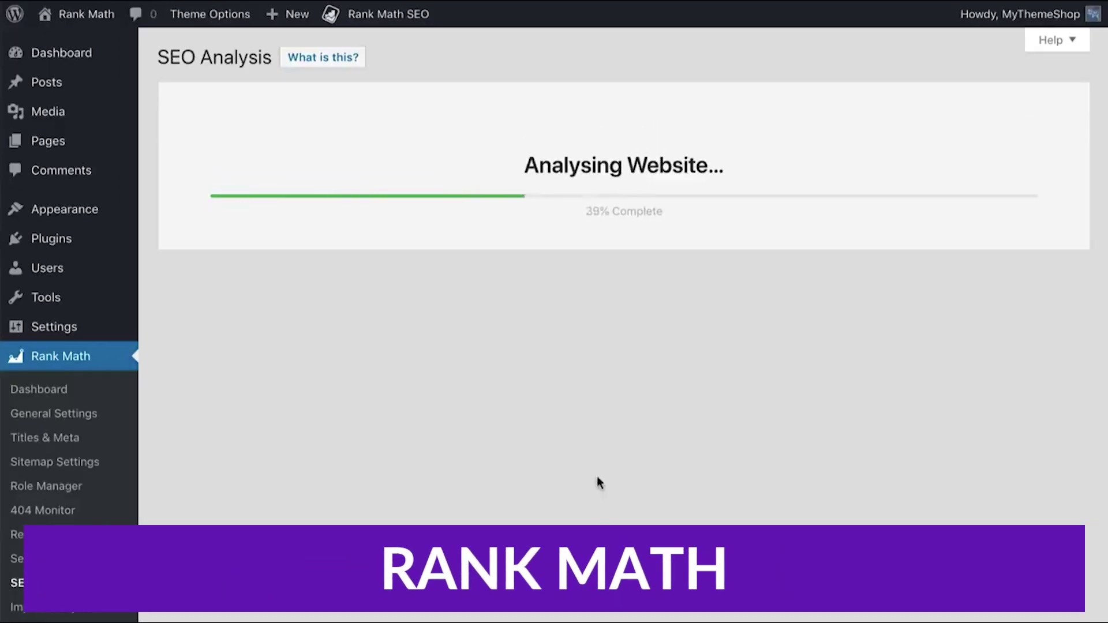
Step: Scroll through the completed Rank Math SEO analysis results scoring 78/100
scroll(596, 483, "down", 5)
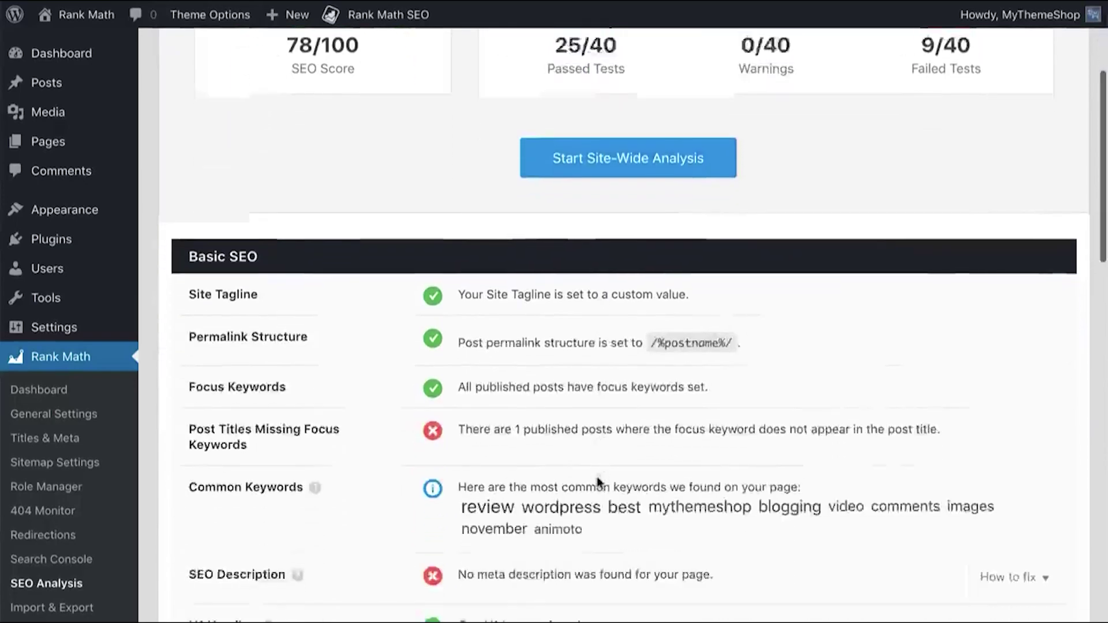
scroll(597, 479, "down", 15)
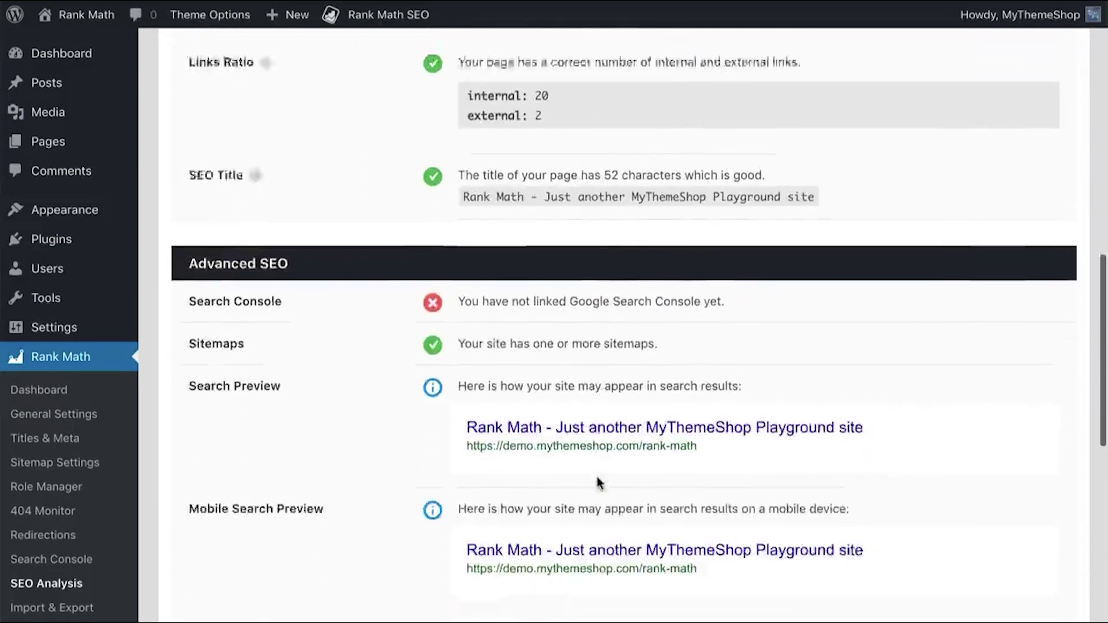
scroll(597, 482, "down", 12)
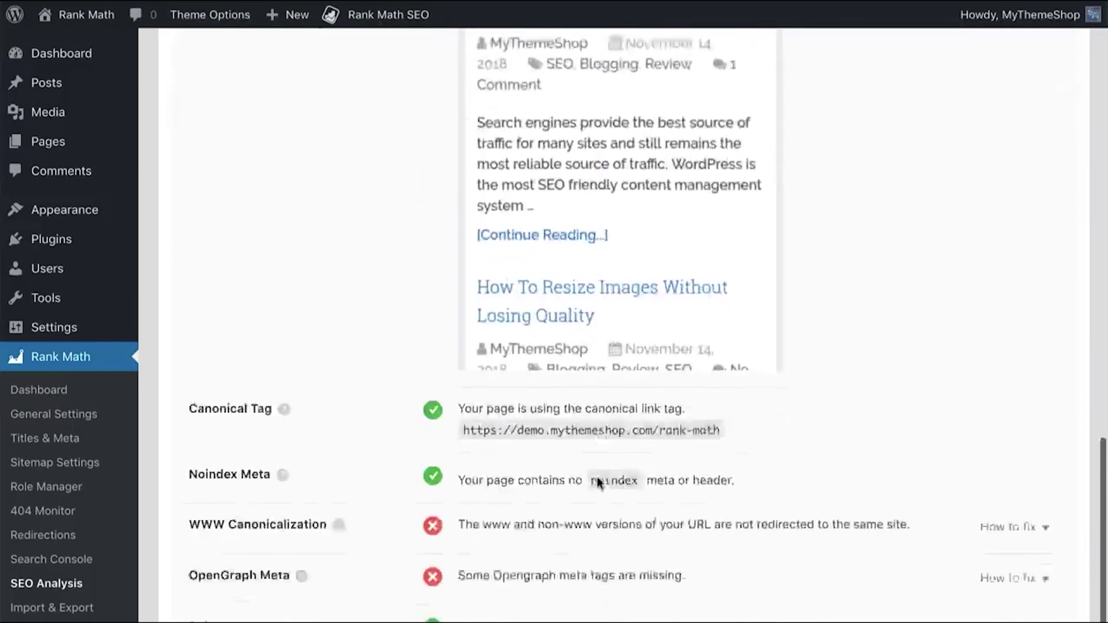
scroll(597, 483, "down", 15)
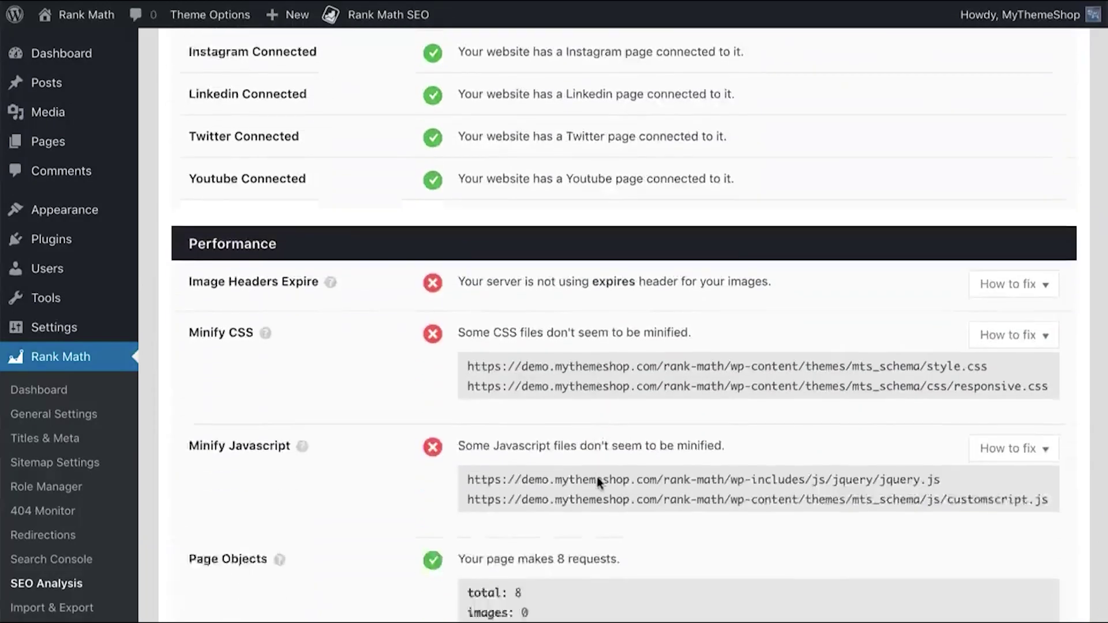
scroll(596, 481, "down", 4)
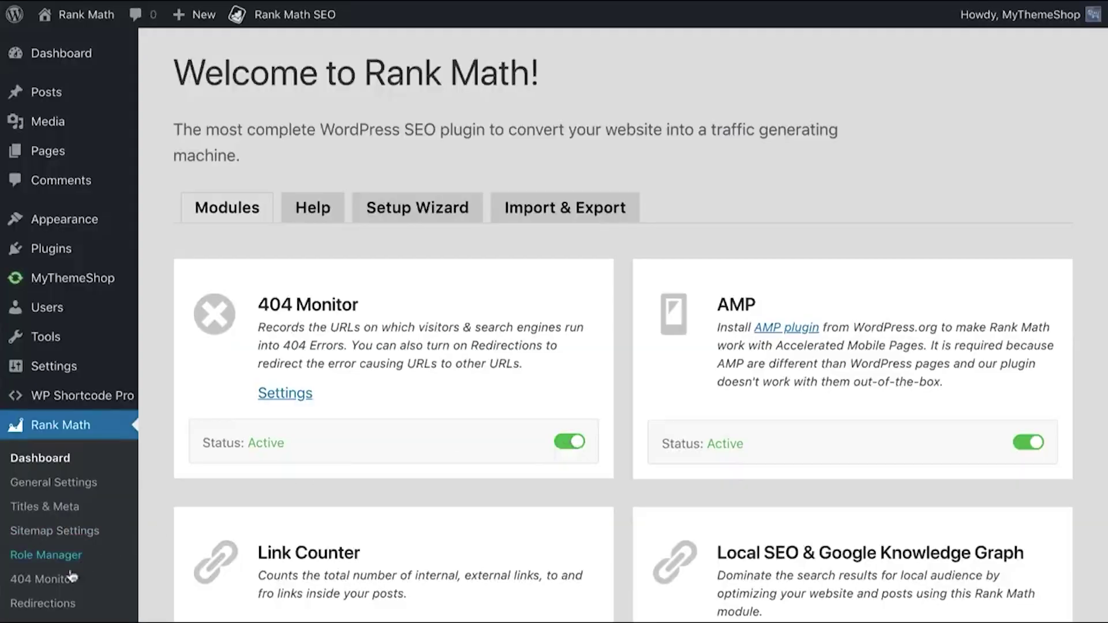
left_click(60, 580)
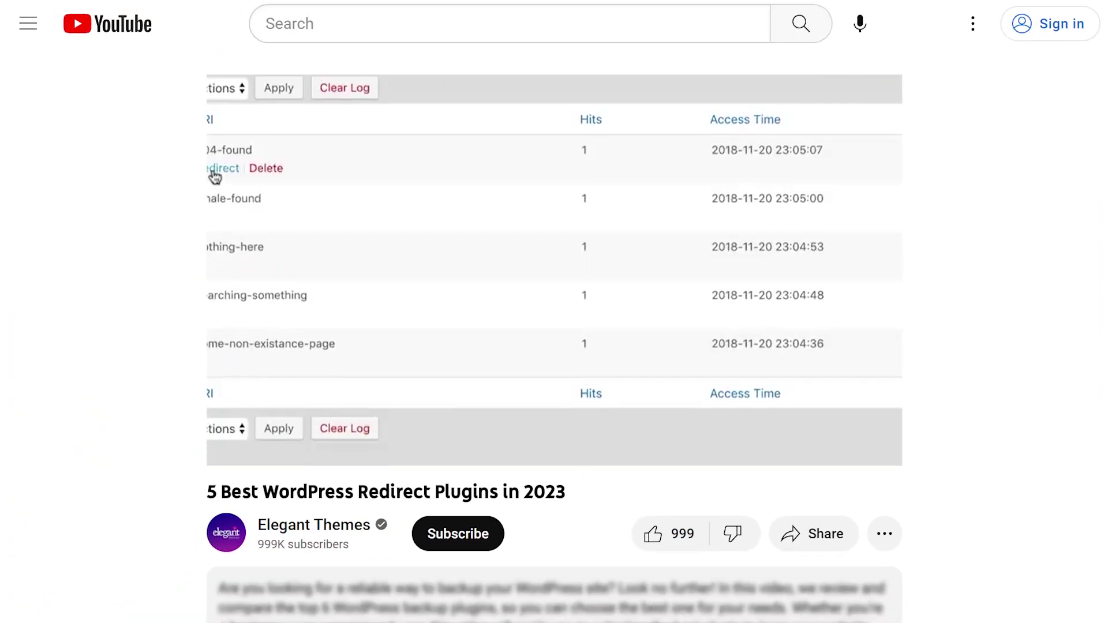